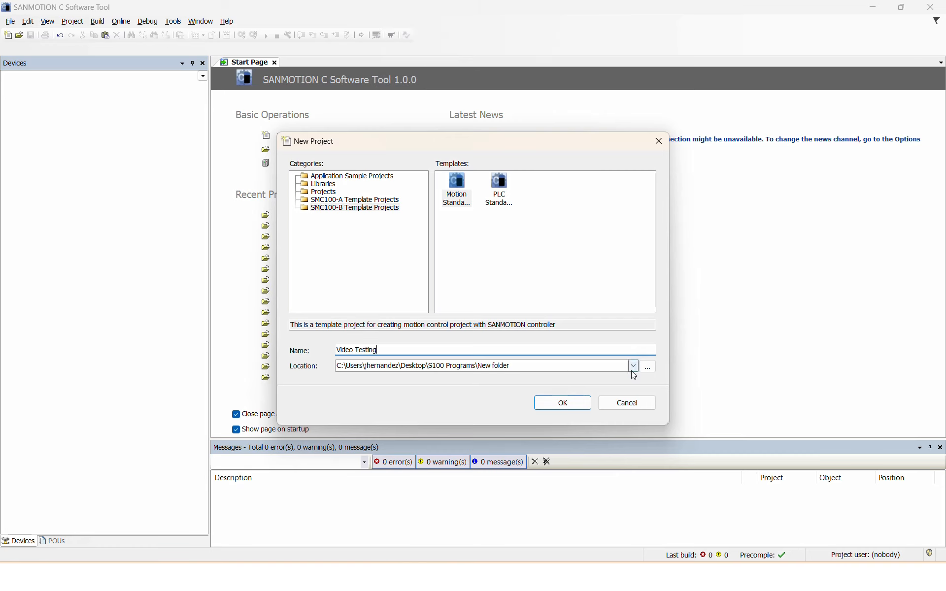
Create the Video Testing project from the motion template, keeping New folder inside S100 Programs as its location
click(652, 373)
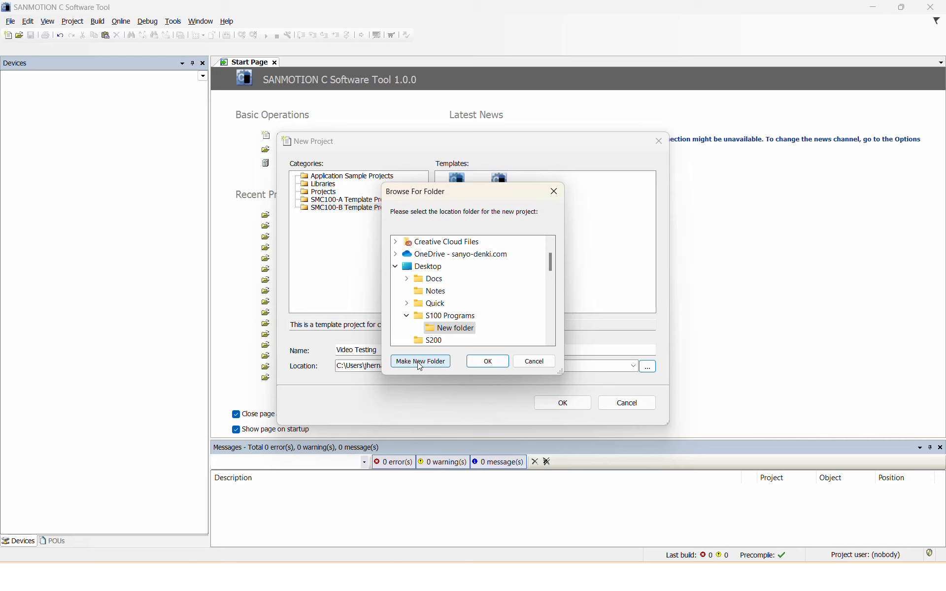
click(556, 197)
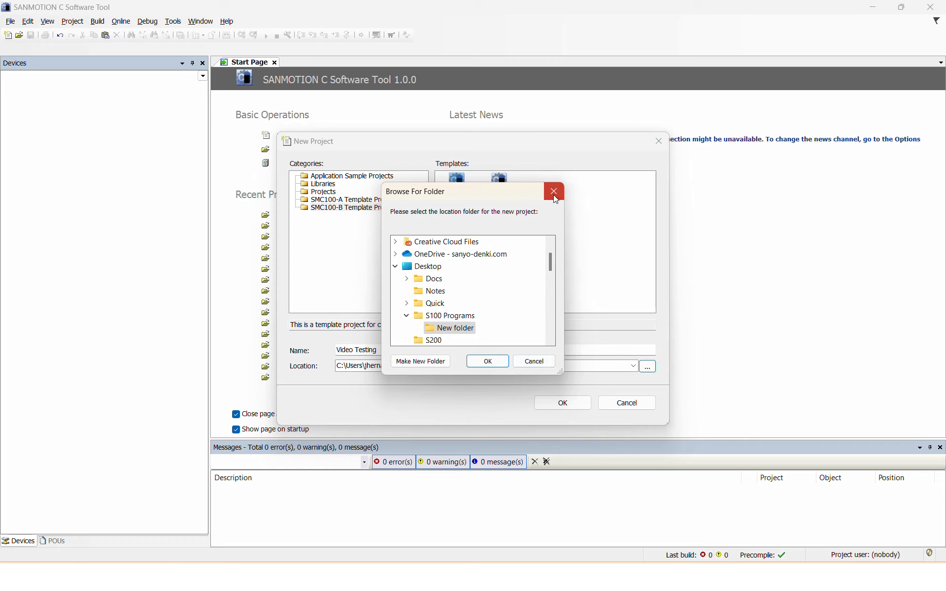
click(564, 405)
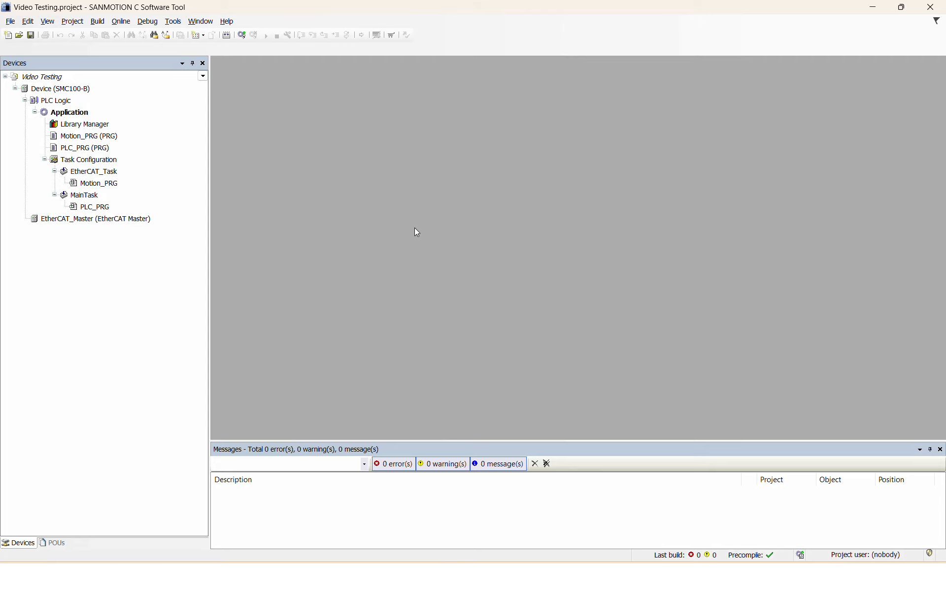
Open the Motion_PRG program under Application to view its declaration and code areas
click(101, 139)
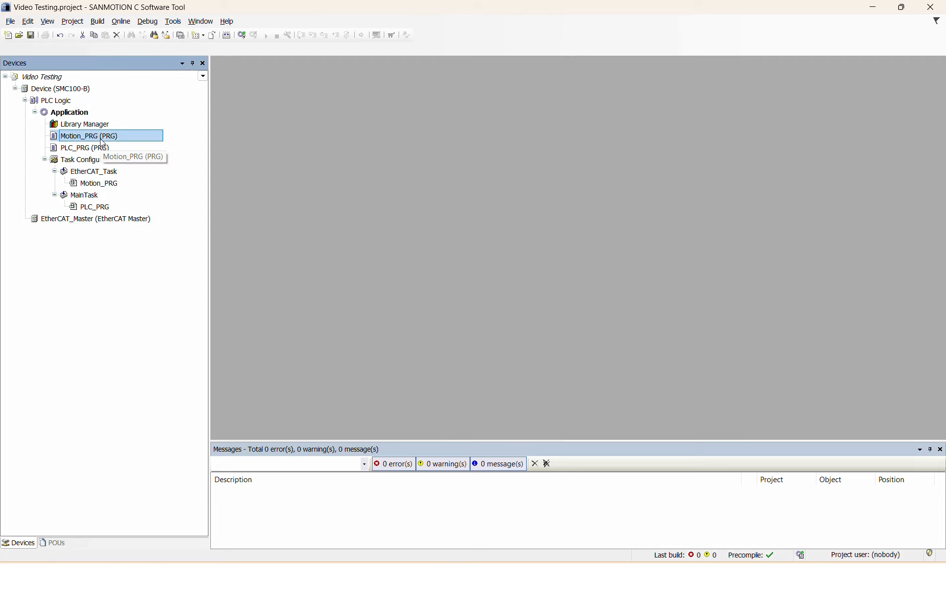
double_click(102, 139)
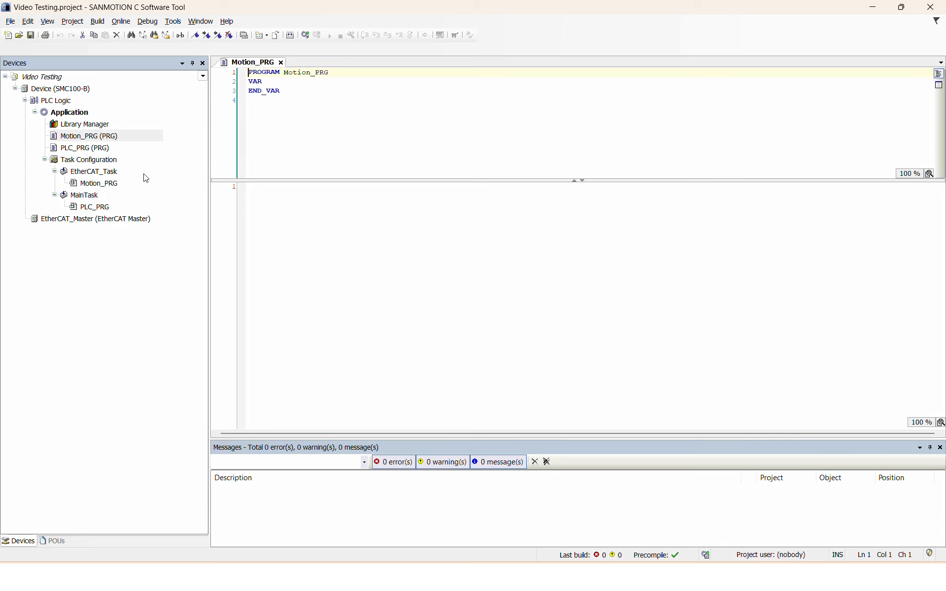
Scan the network from the Device communication settings and set SMC100-B [0301.4065] as the active controller
click(74, 93)
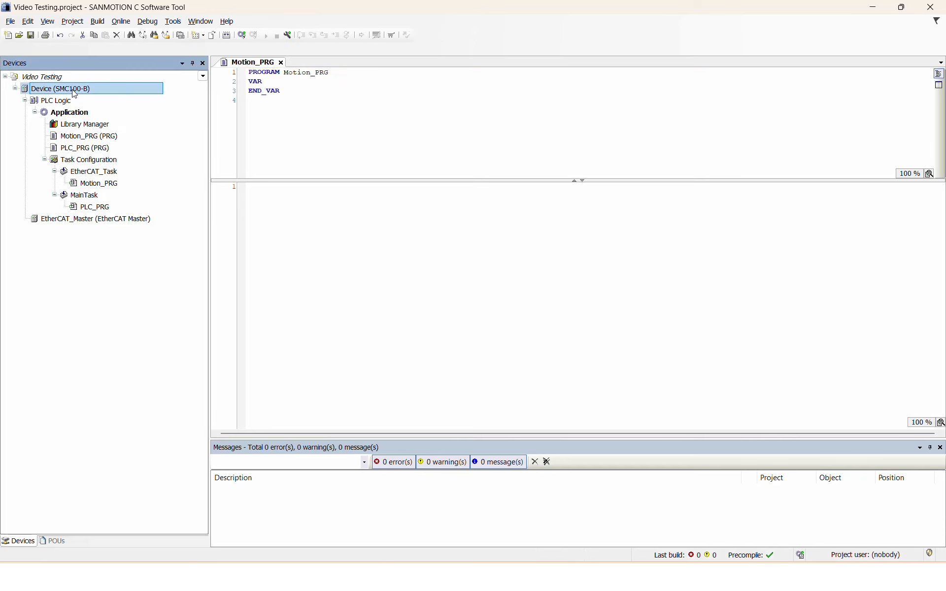
double_click(74, 93)
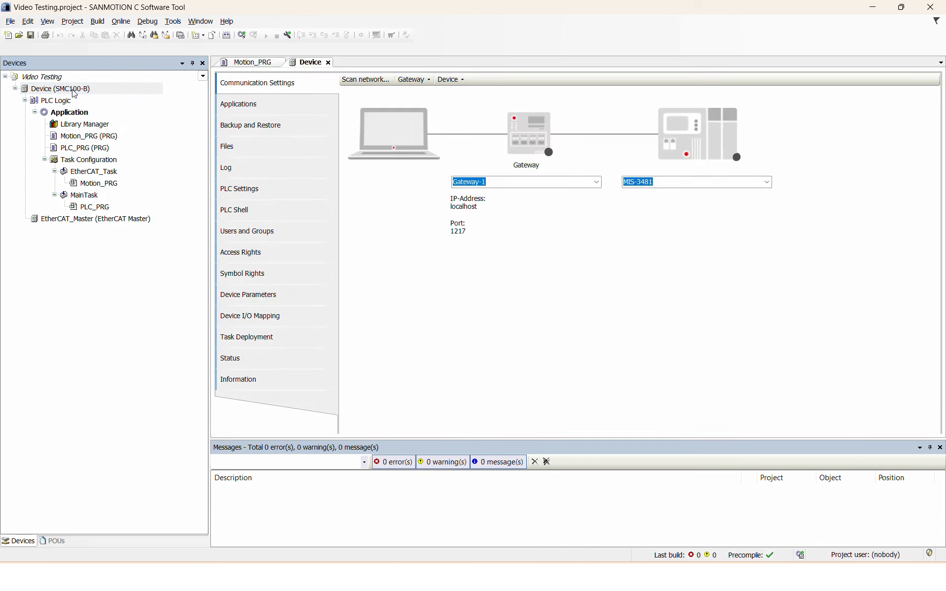
click(367, 81)
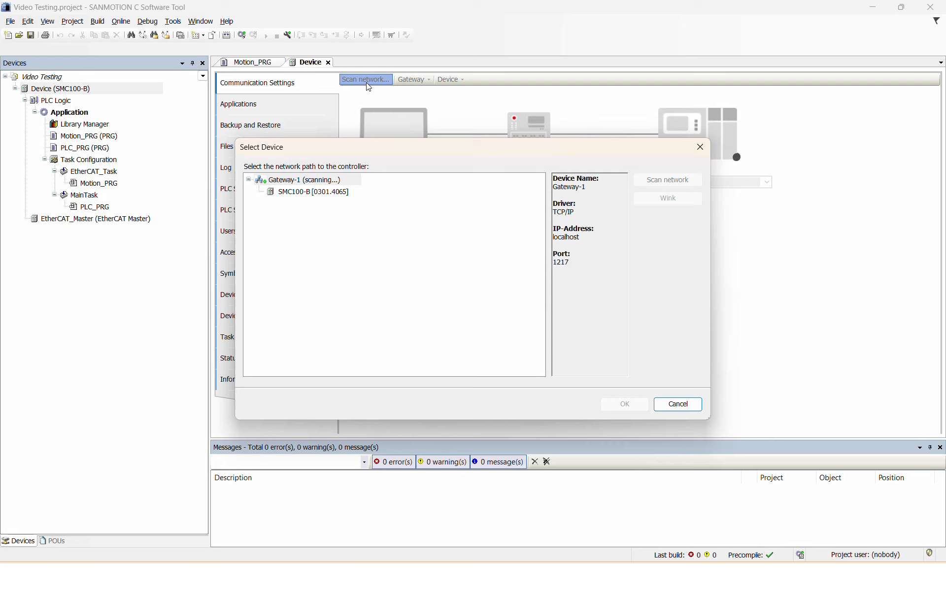
click(321, 193)
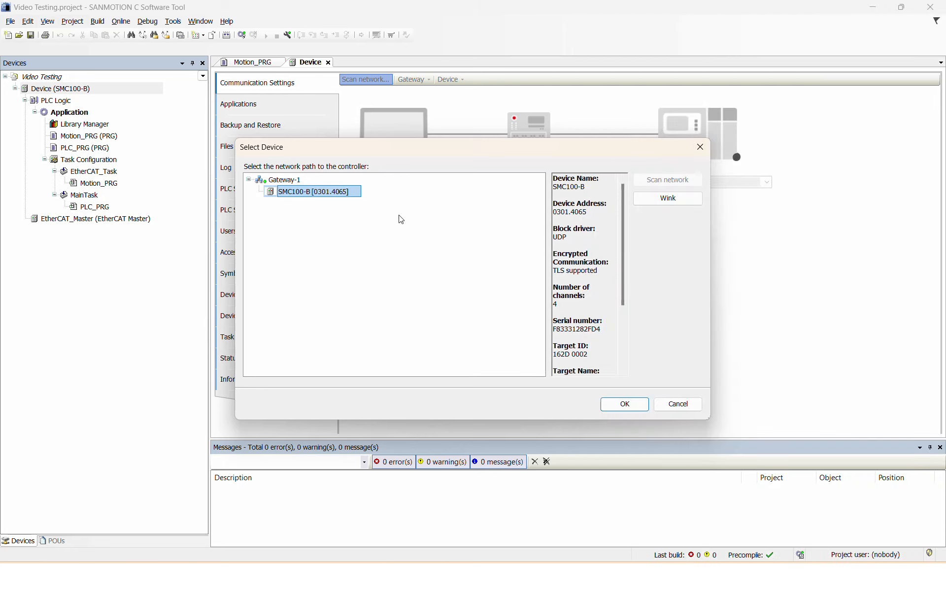
click(624, 405)
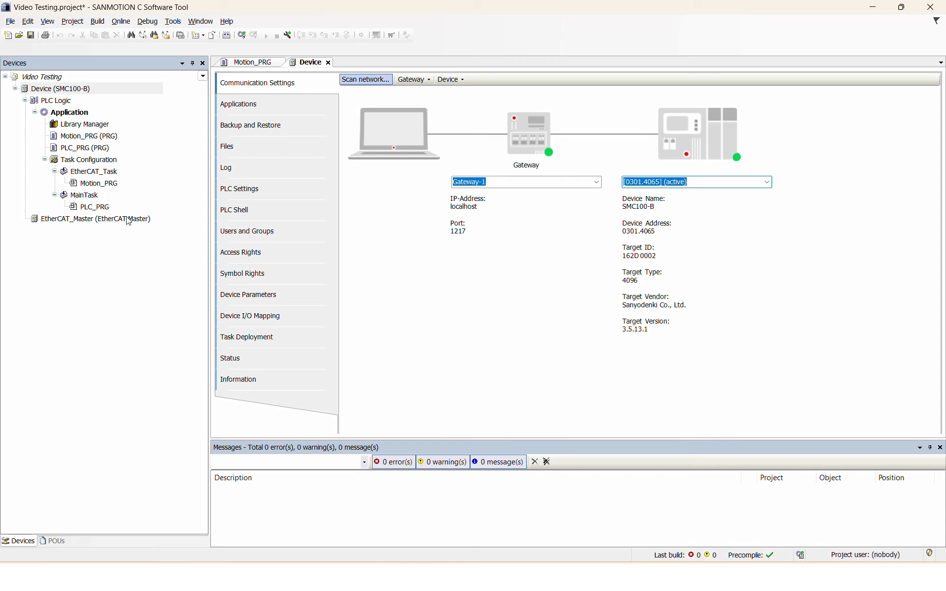
Scan for devices on EtherCAT_Master and copy the SanyoDenki_RS2_EtherCAT drive into the project
click(87, 223)
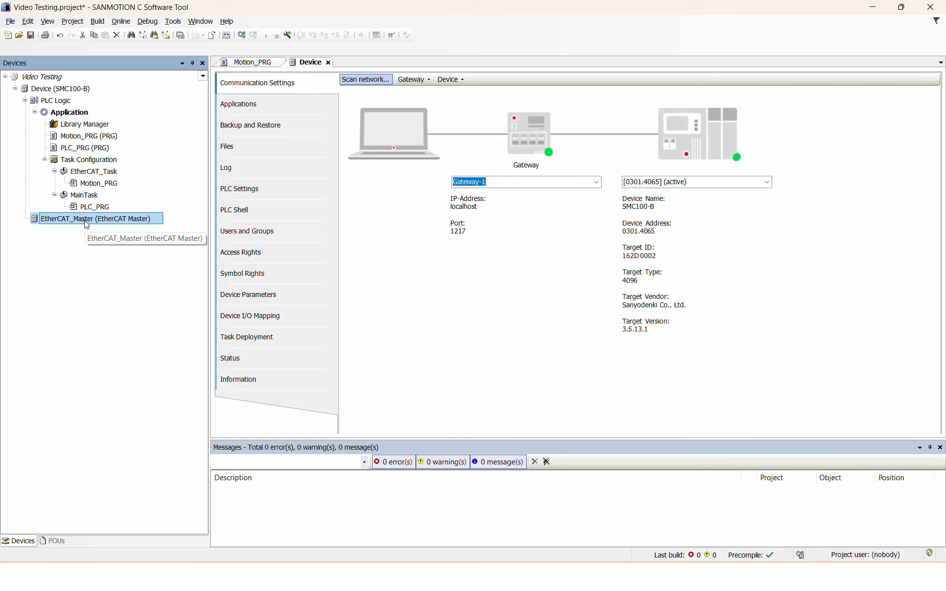
right_click(85, 220)
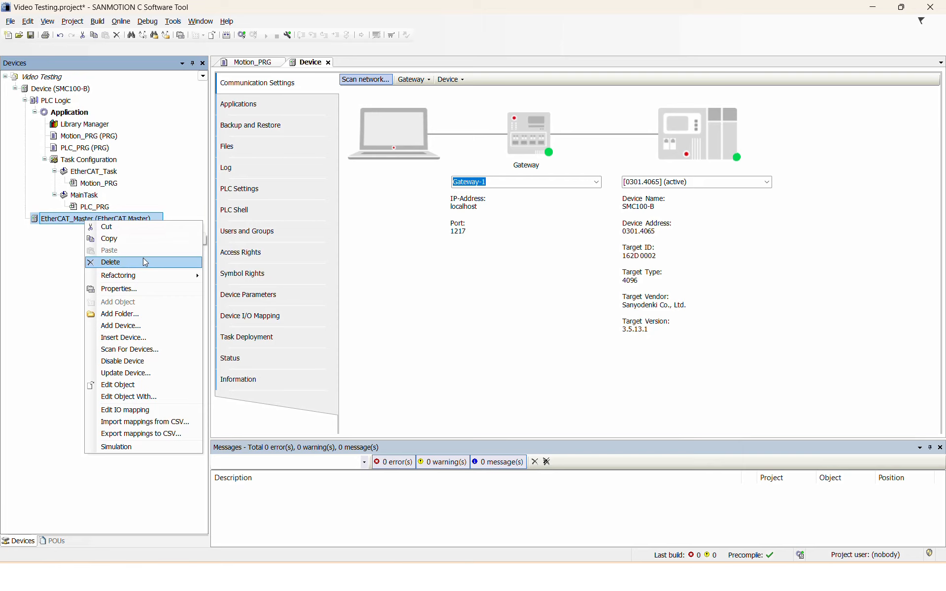
click(154, 351)
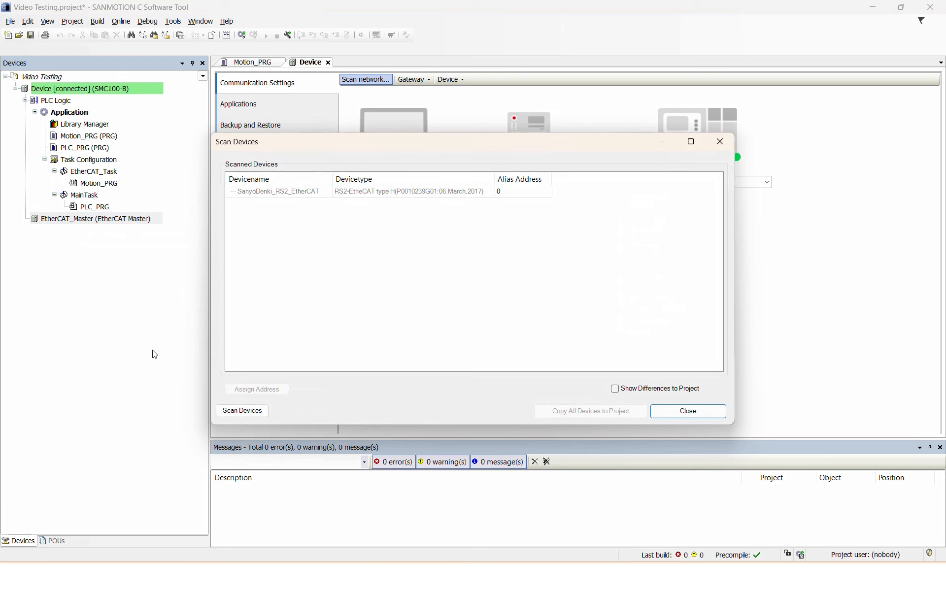
click(327, 194)
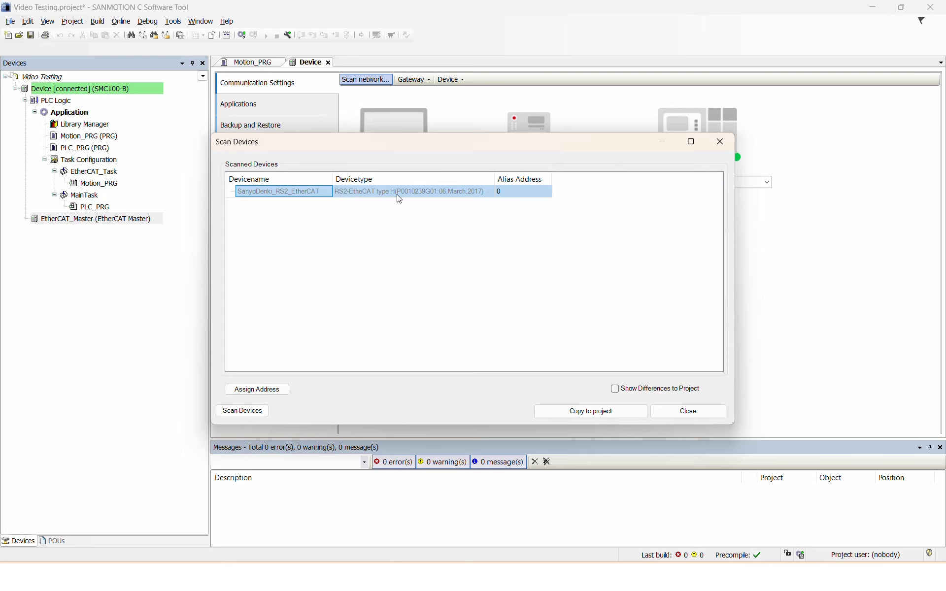
click(604, 418)
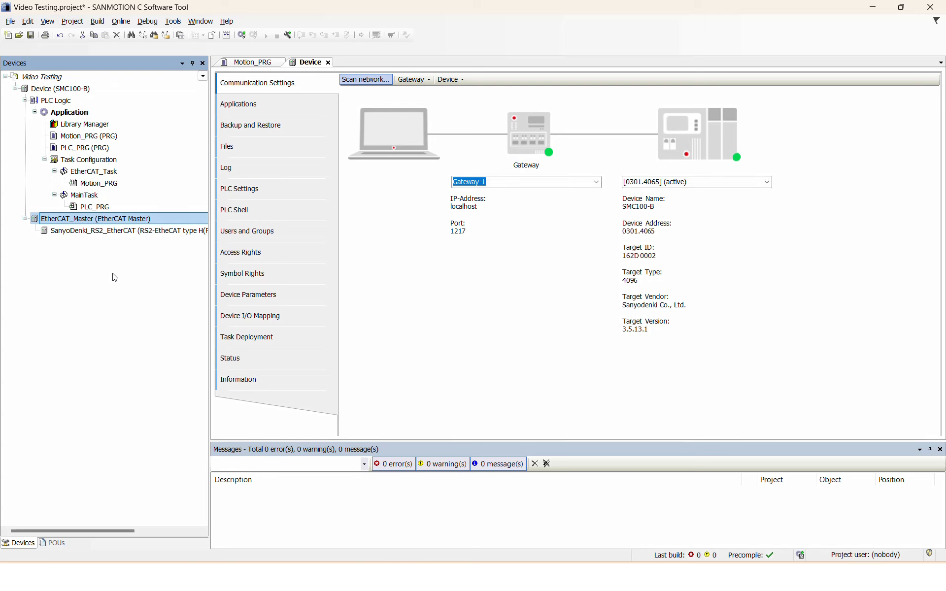
Examine the catalog of EtherCAT slave devices that can be added manually to EtherCAT_Master, without adding any
right_click(133, 223)
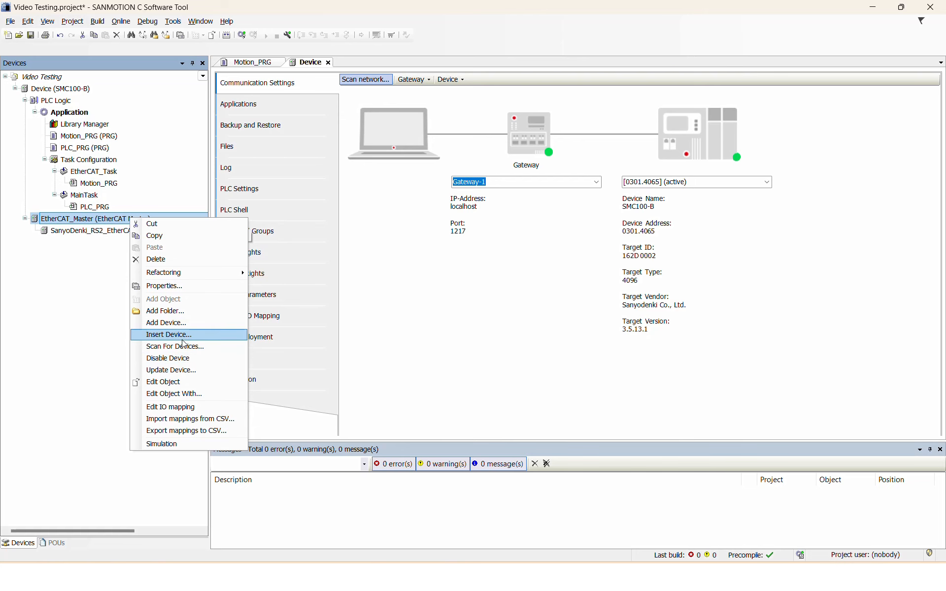
click(185, 323)
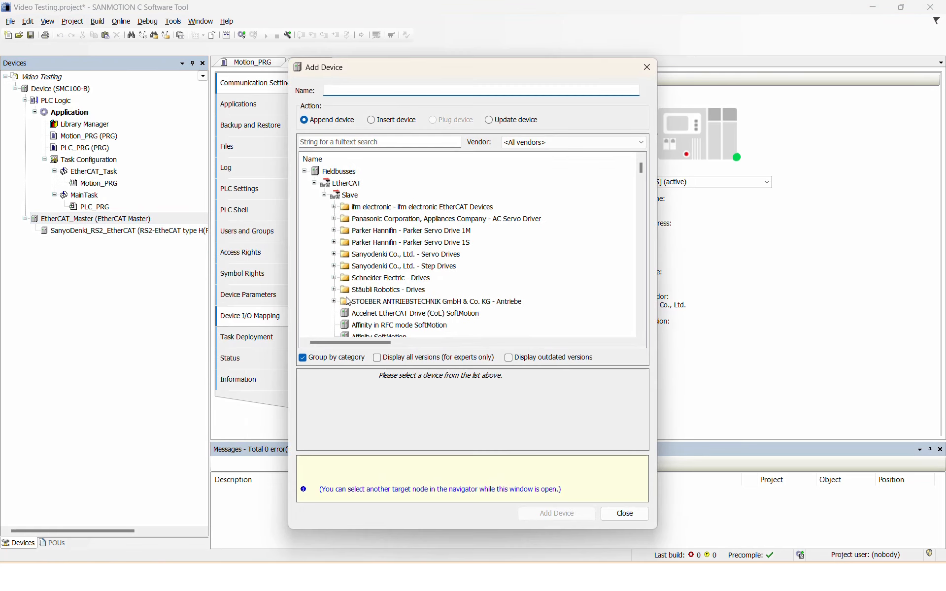
scroll(437, 243, down, 3)
scroll(443, 251, down, 2)
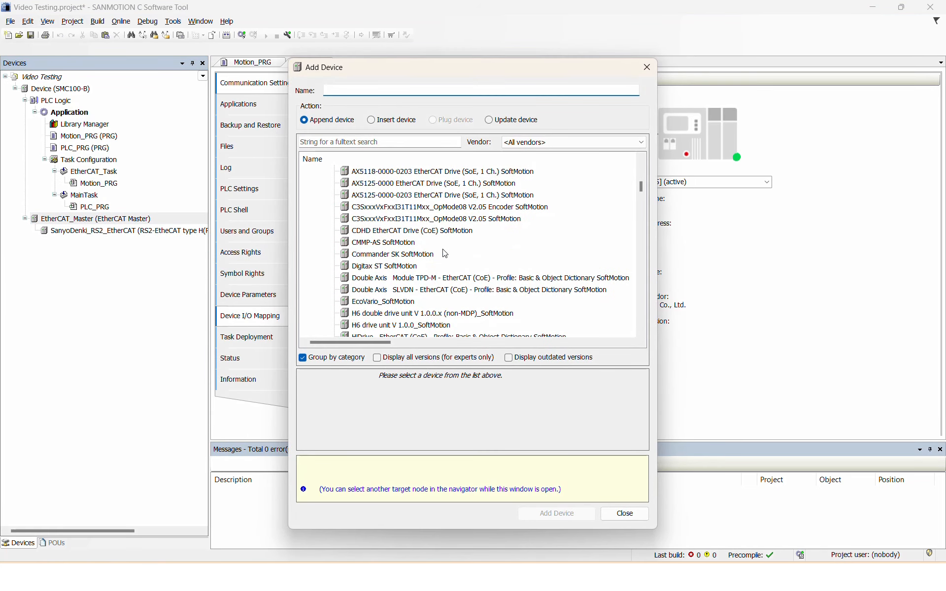
scroll(446, 253, up, 5)
scroll(446, 254, down, 2)
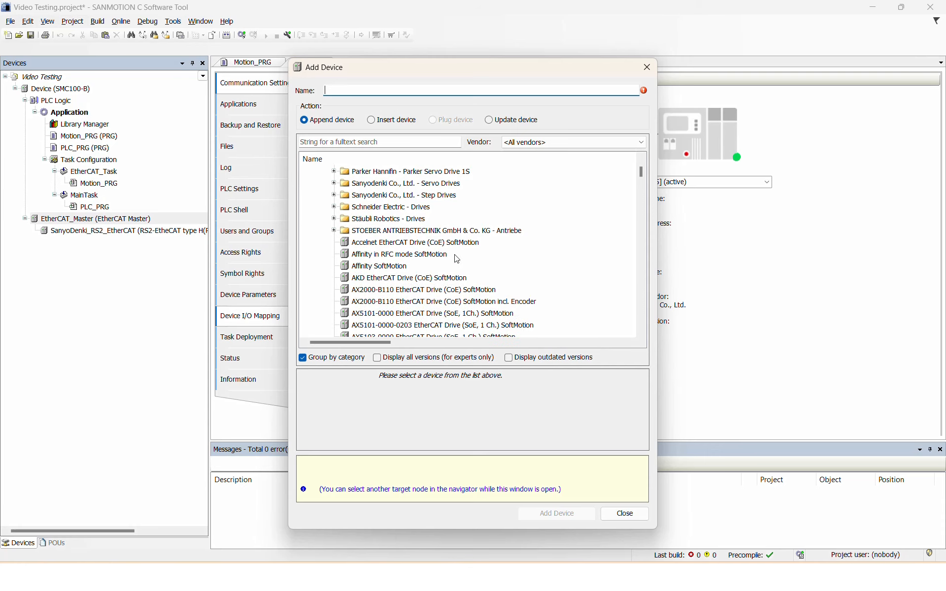
scroll(475, 245, down, 1)
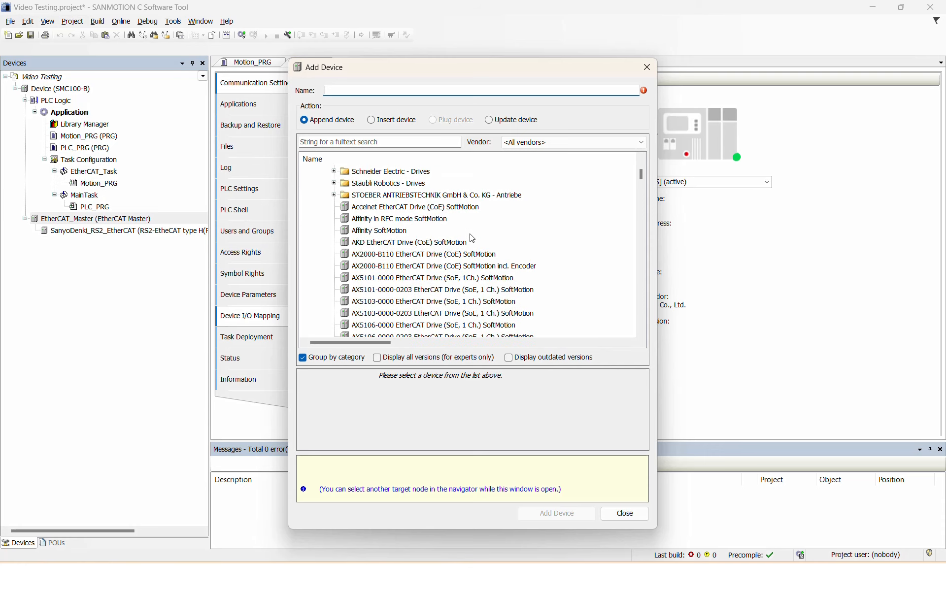
scroll(517, 190, up, 3)
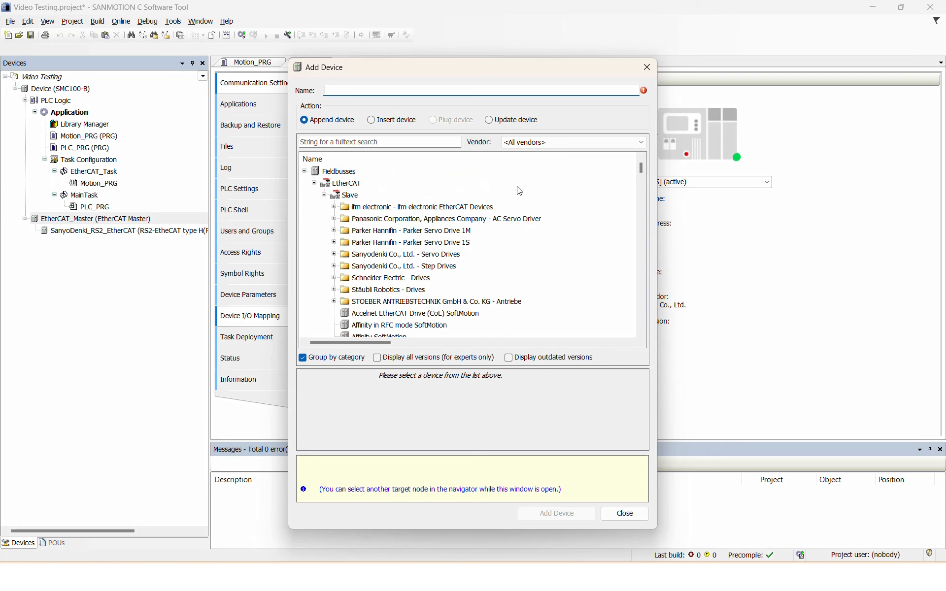
click(648, 68)
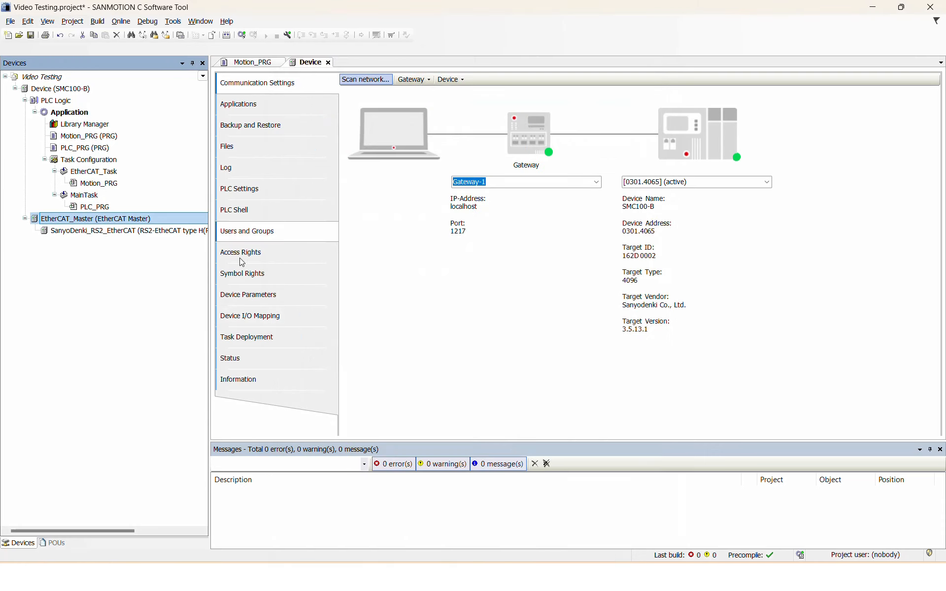
Add a SoftMotionLight CiA402 axis to the SanyoDenki_RS2_EtherCAT drive
right_click(123, 233)
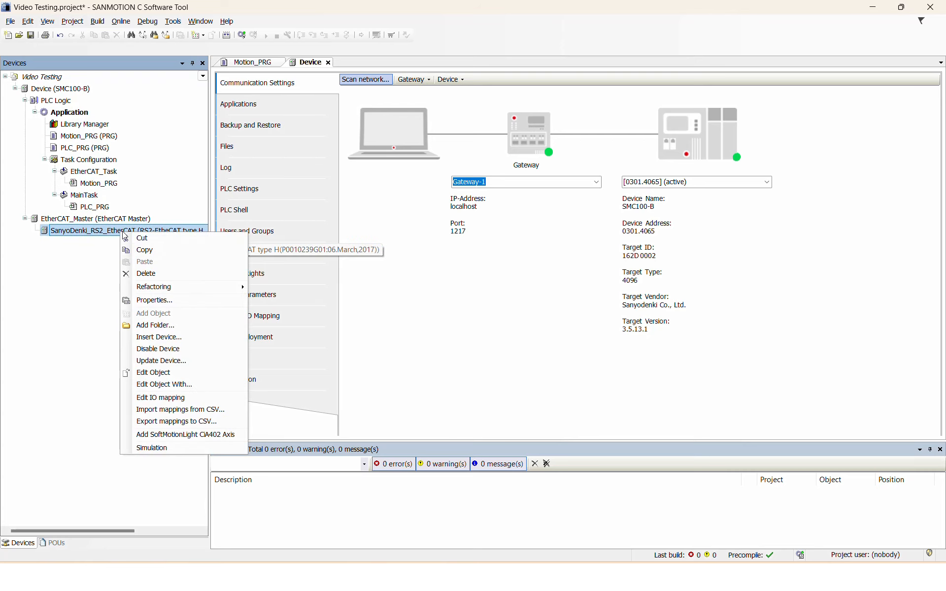
click(164, 437)
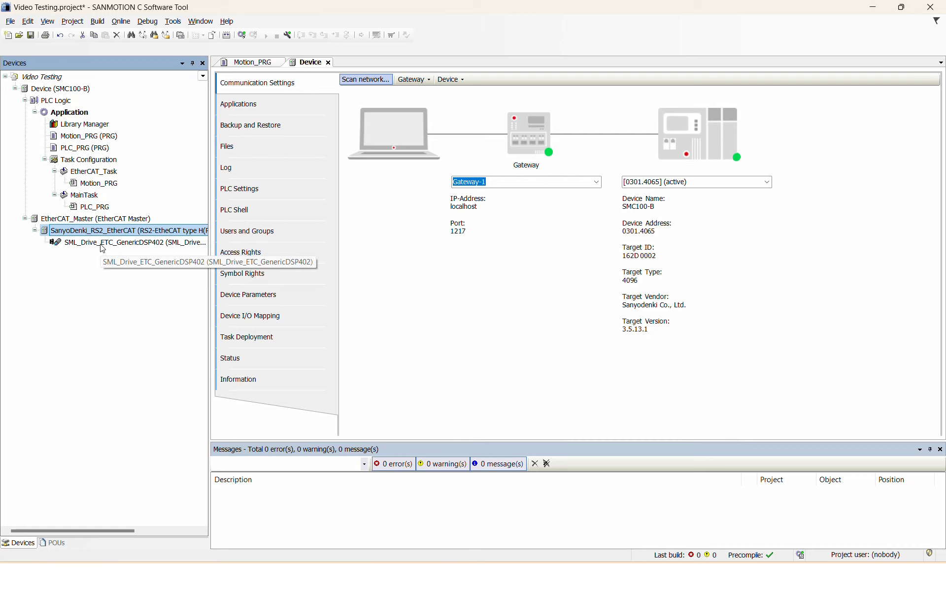
Rename the axis under the SanyoDenki drive to Drive1 and adapt all its references across the project
click(103, 244)
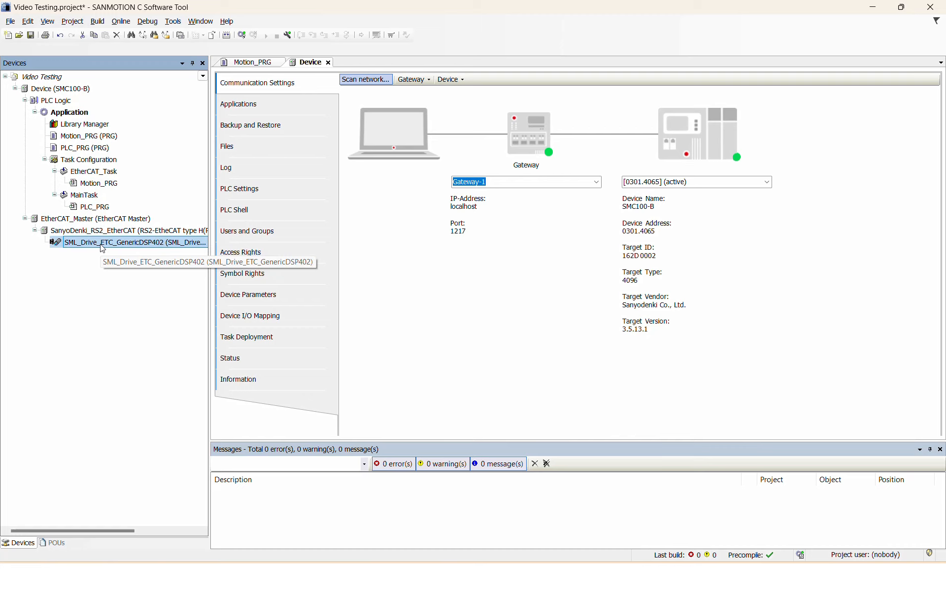
click(101, 245)
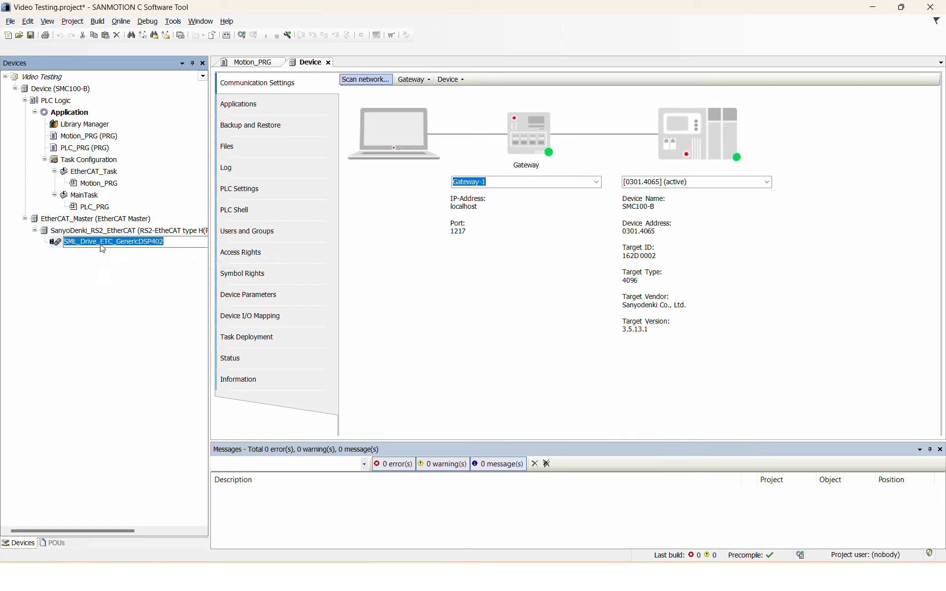
key(BackSpace)
key(Caps_Lock)
text(D)
key(Caps_Lock)
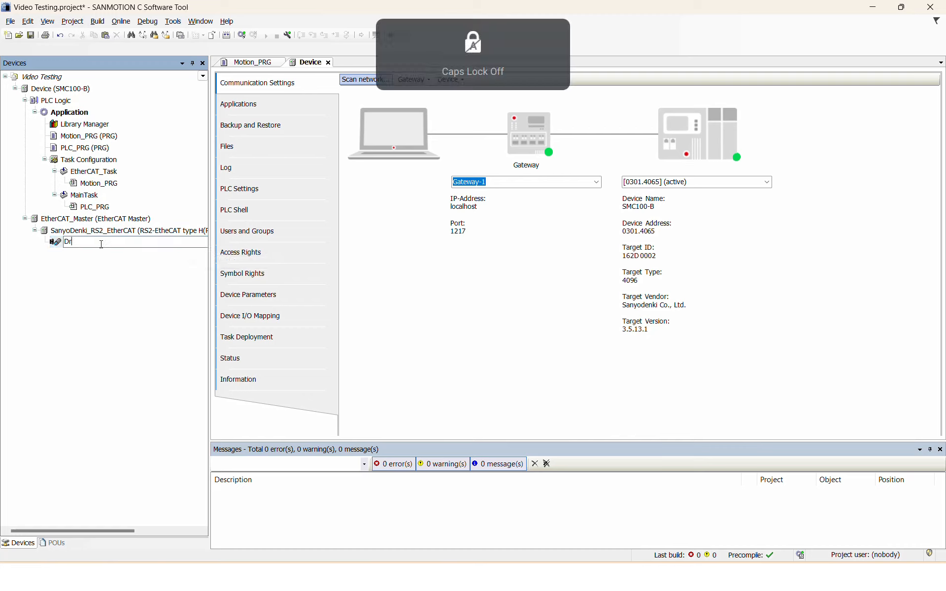
text(rive1)
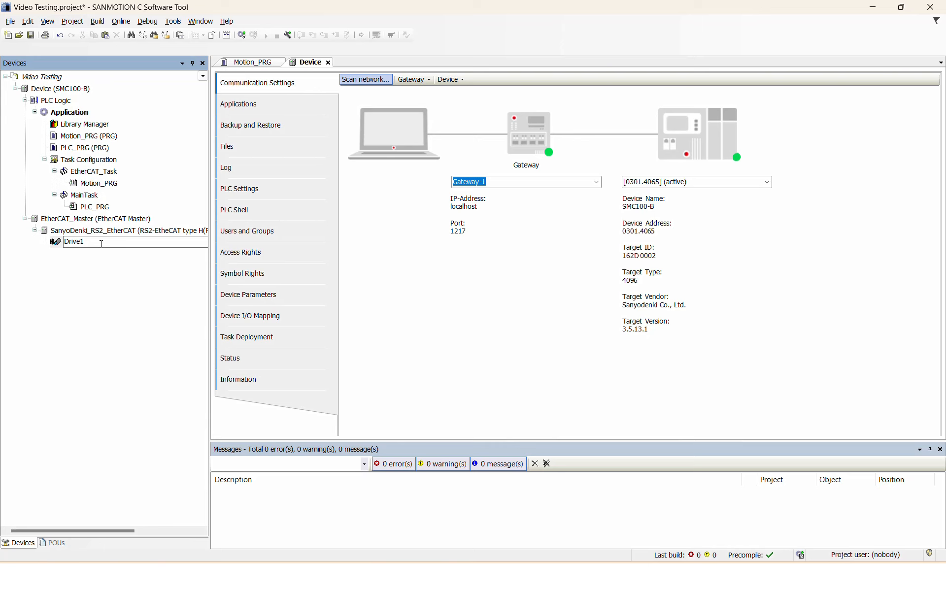
key(Return)
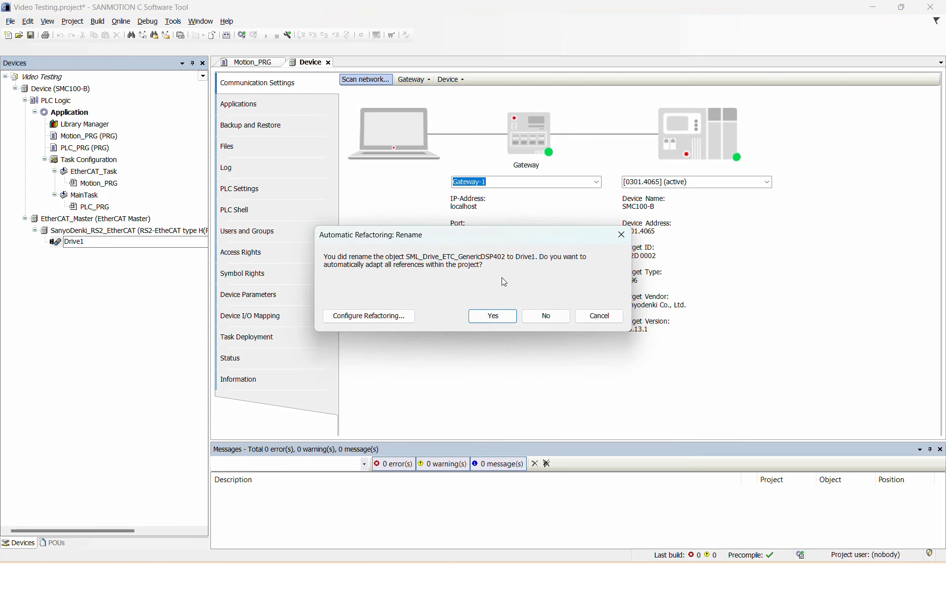
click(494, 316)
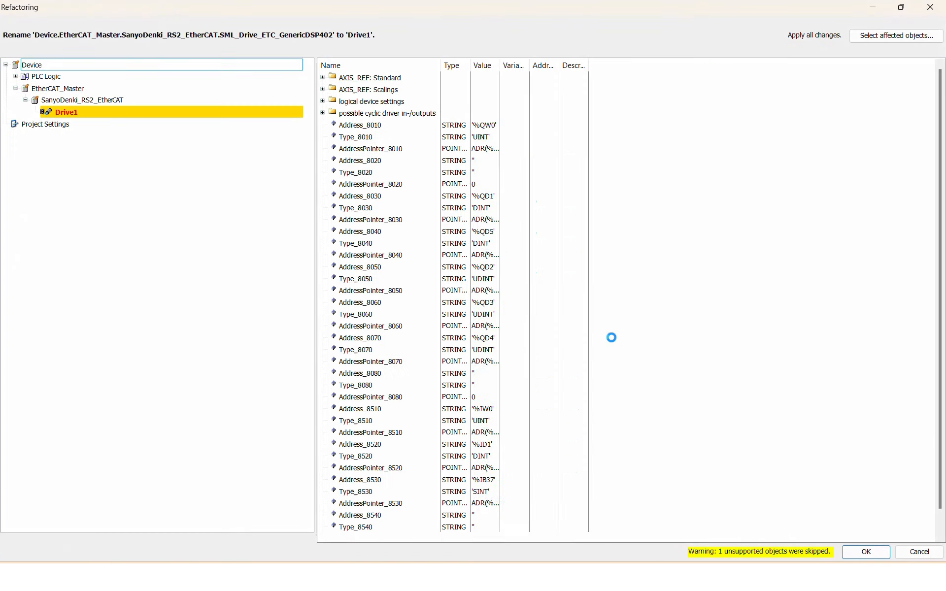
click(868, 553)
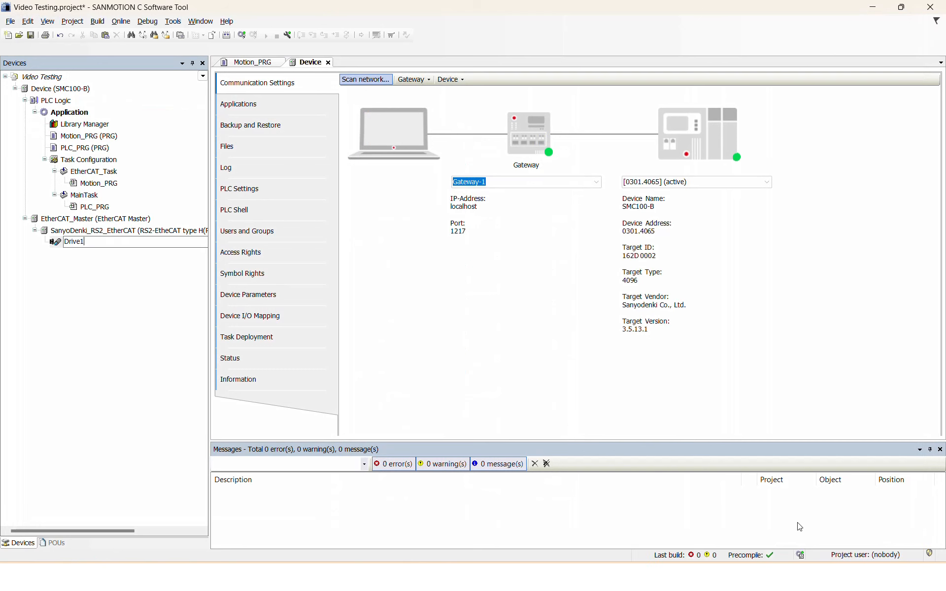
click(110, 303)
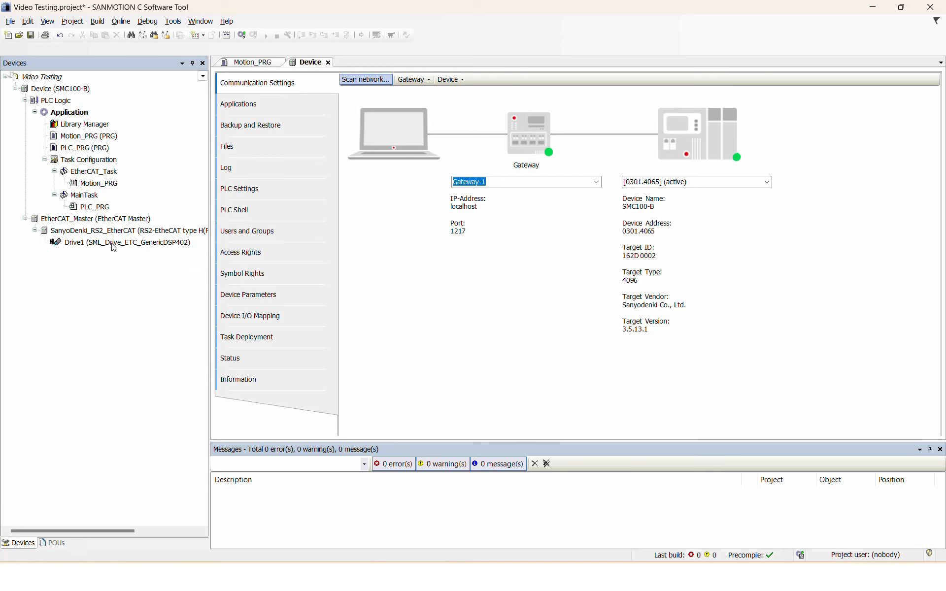
Set Drive1's scaling to 131072 increments per motor turn and save the project
double_click(114, 245)
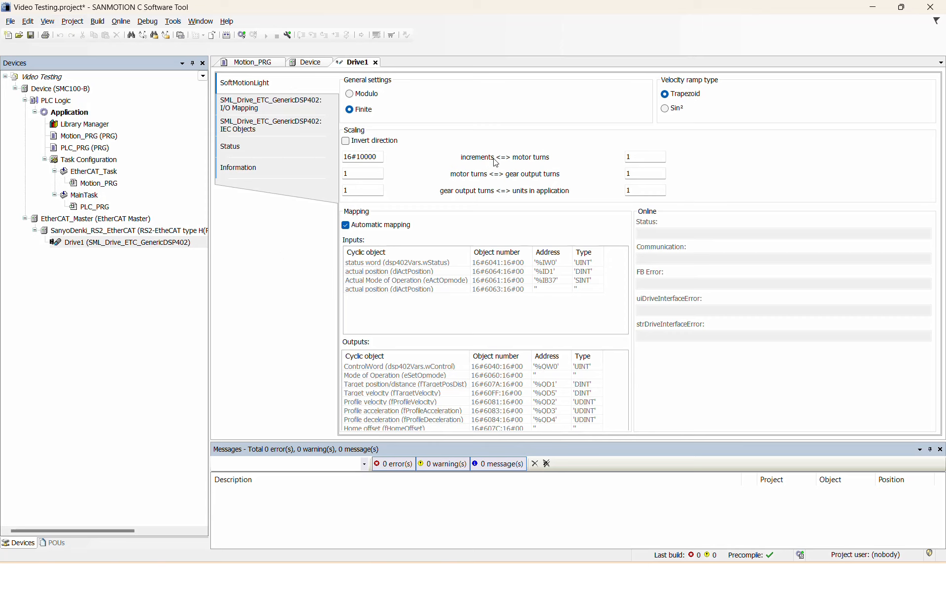
double_click(383, 156)
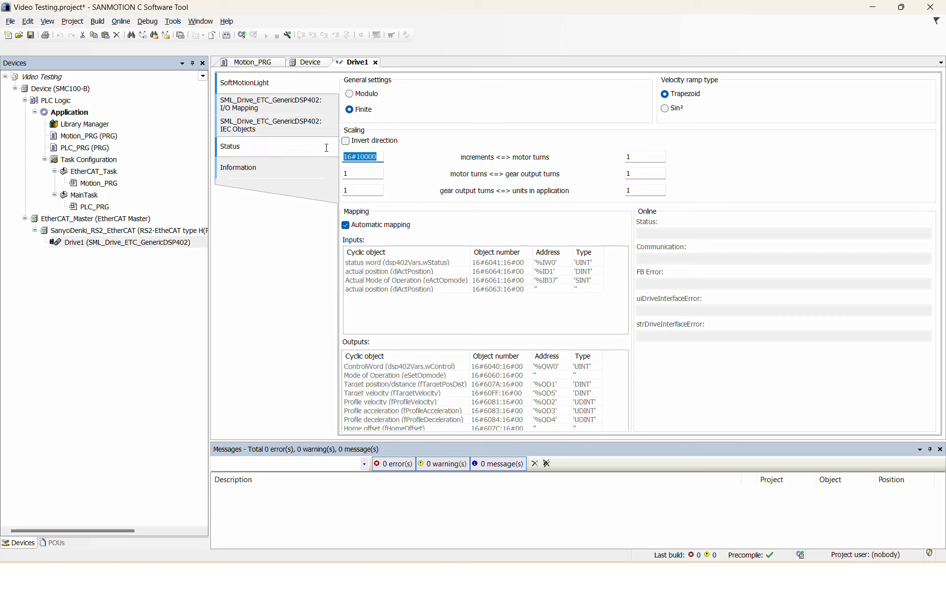
key(BackSpace)
text(131072)
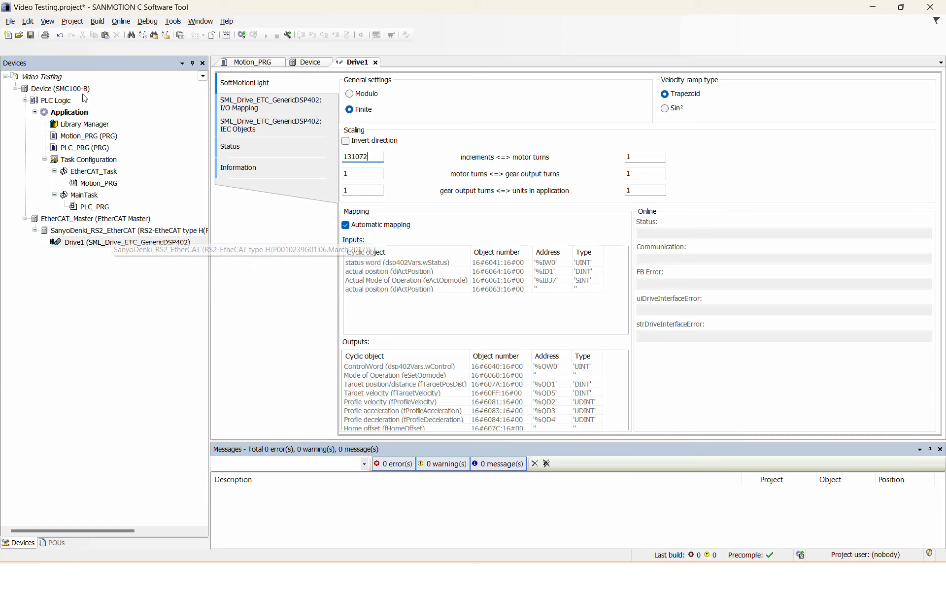
click(28, 36)
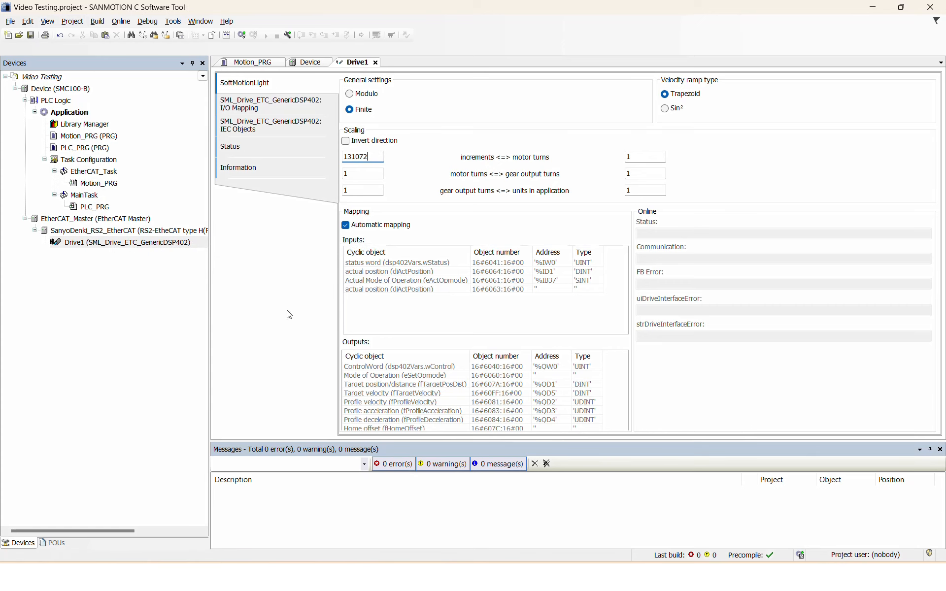